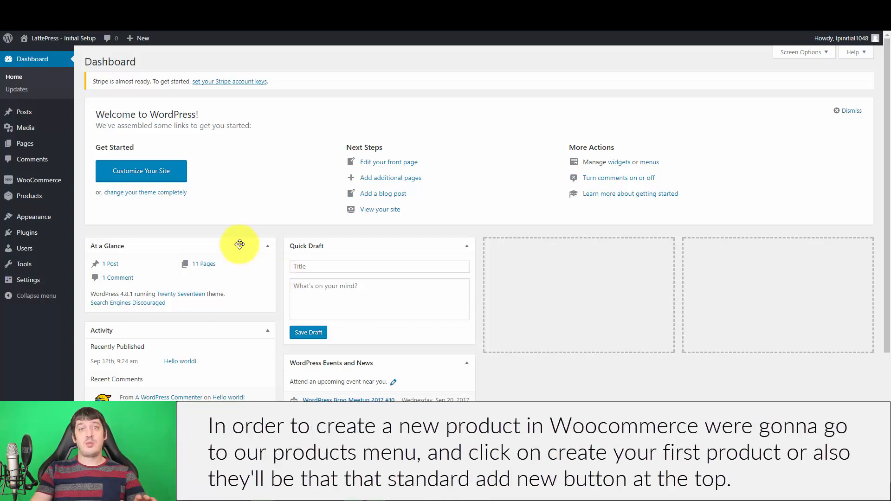
- Go to the store's product list and start creating the first product
mouse_move(16, 197)
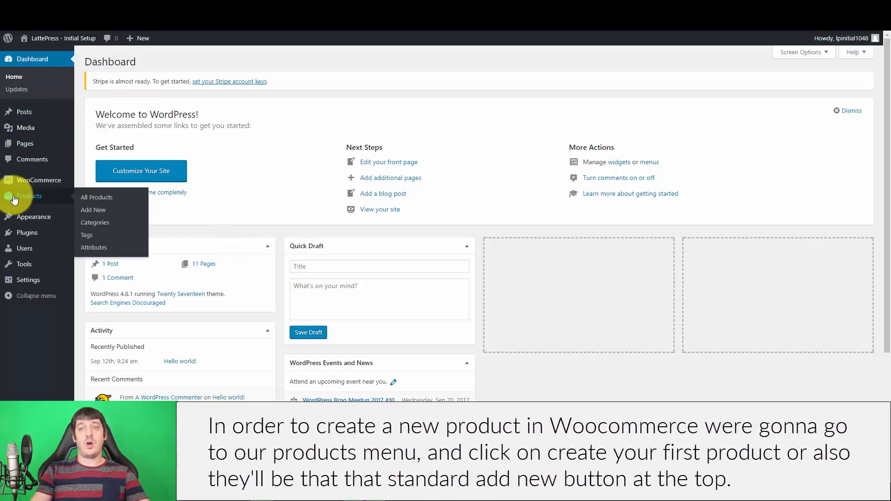
click(93, 199)
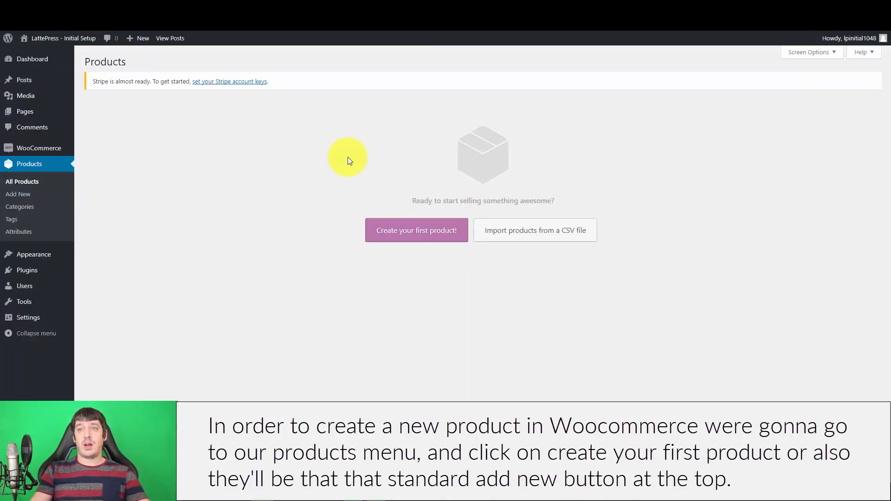
click(413, 220)
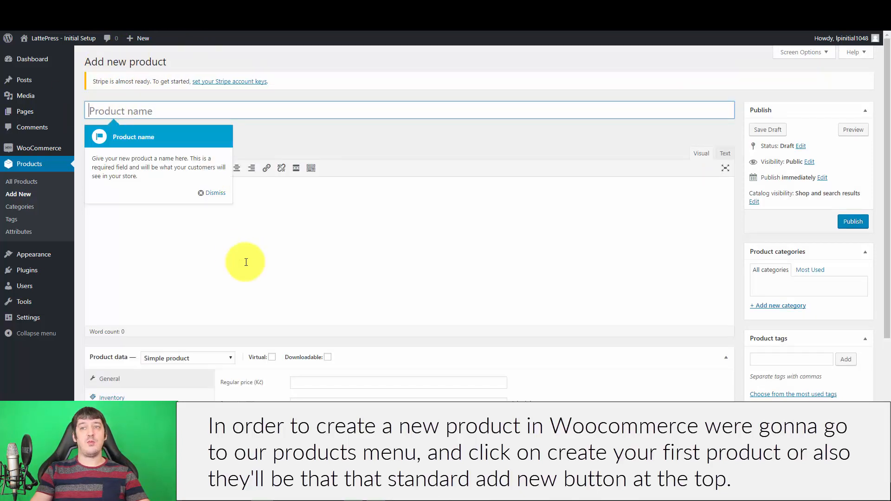
- Dismiss the guided tour tips on the new product form, from product name through prices
click(222, 191)
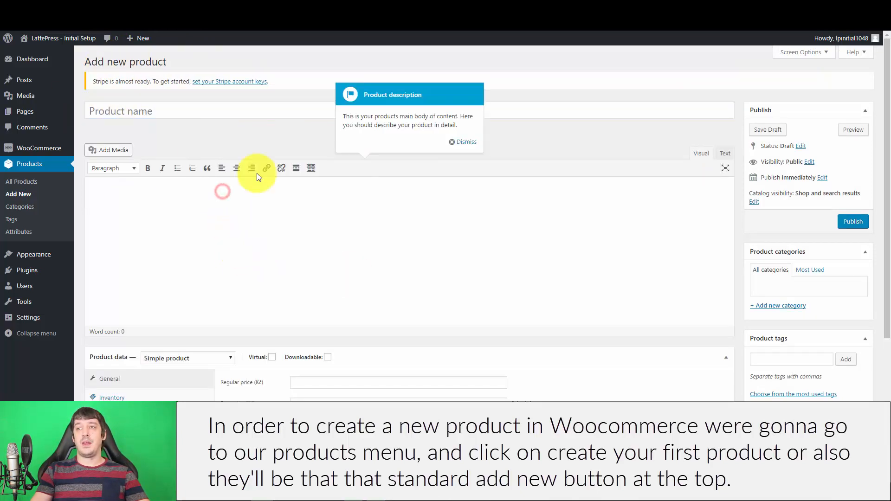
click(466, 142)
click(245, 340)
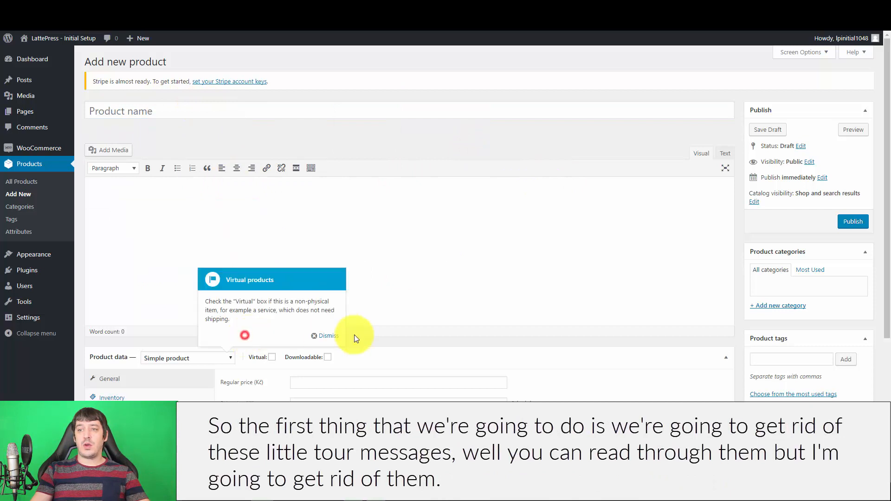
click(332, 335)
click(386, 337)
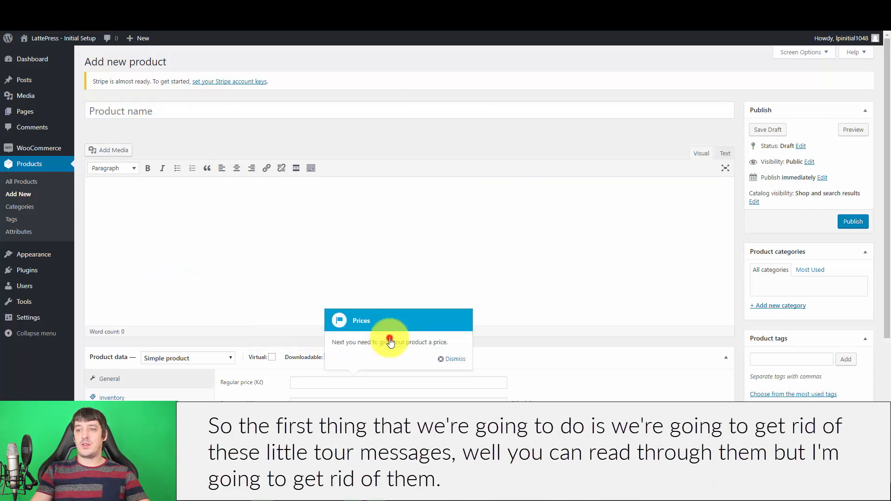
click(453, 361)
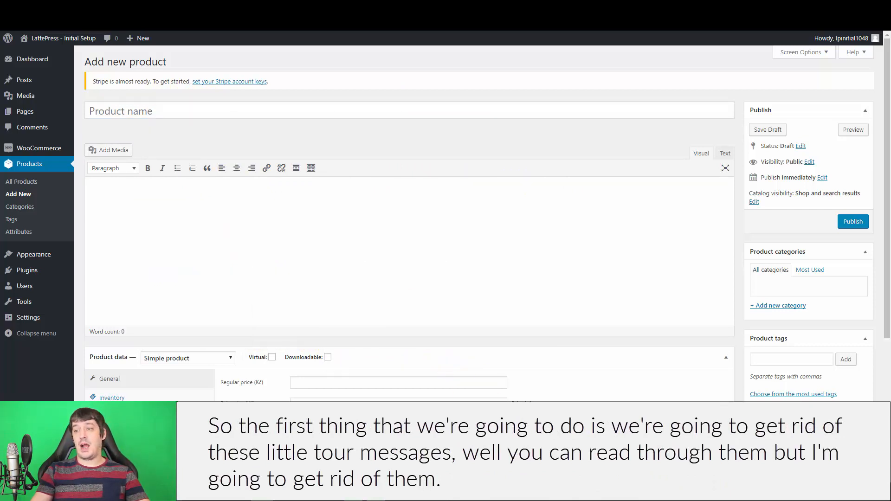
- Name the product "Widget" and enter the main description "This is the description of my widget."
click(154, 108)
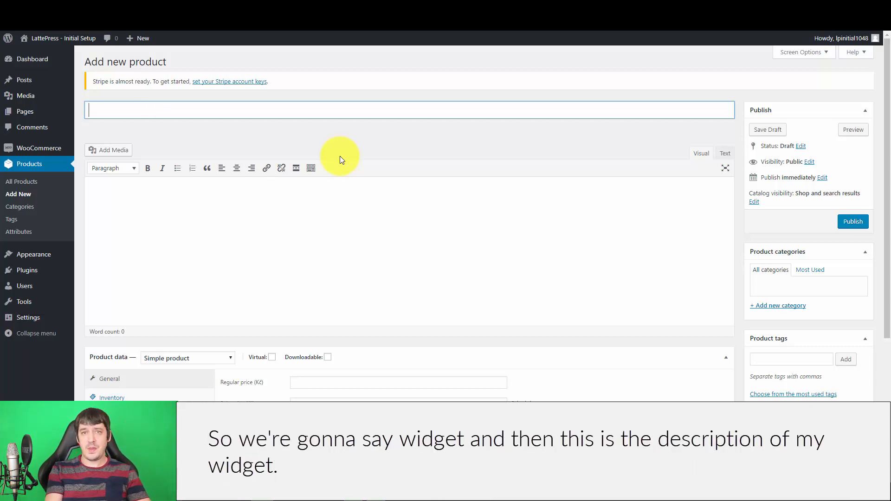
text(Widget)
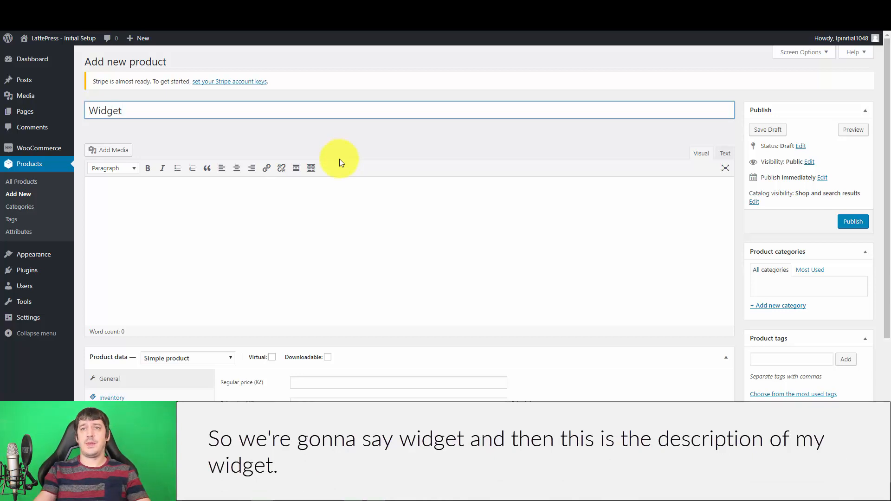
click(379, 280)
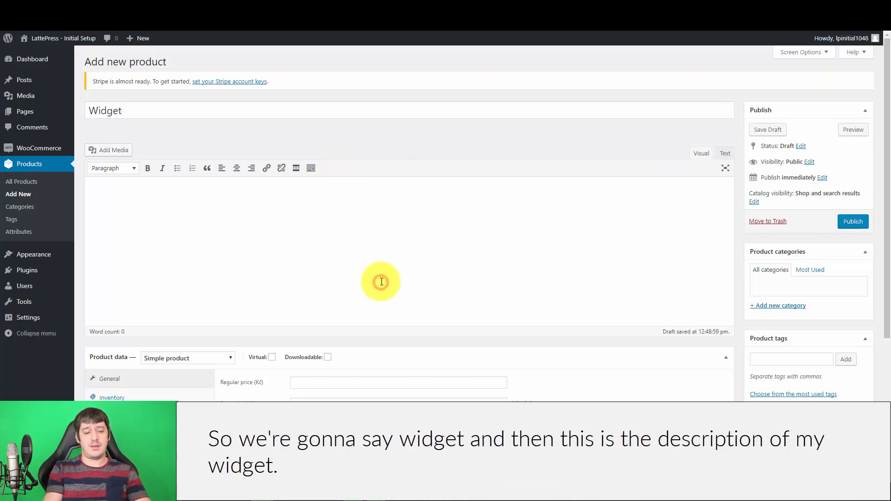
text(This is the descriptio)
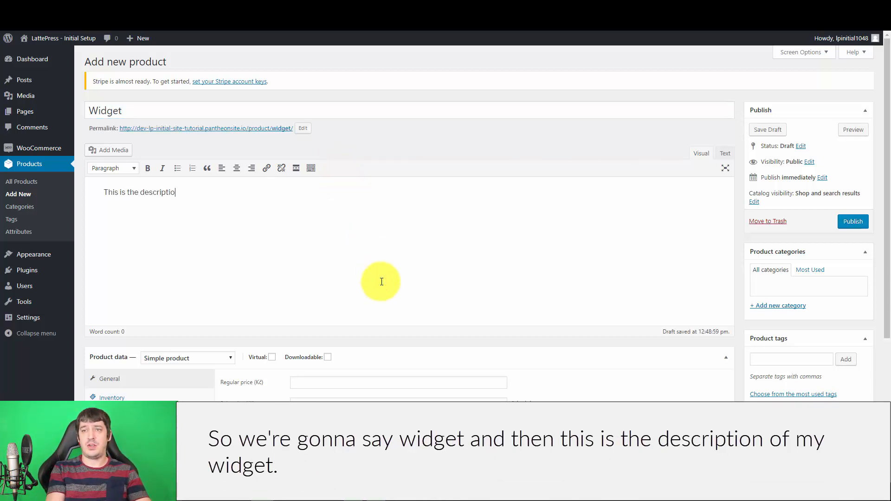
text(n of my widget.)
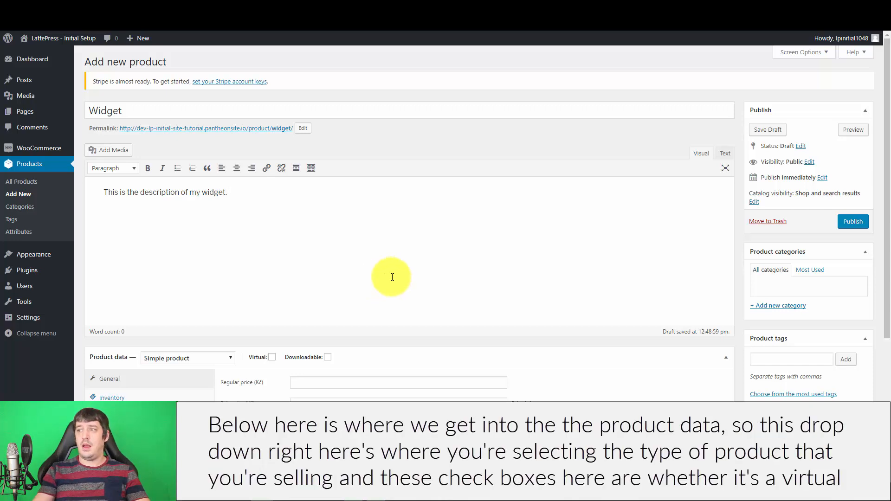
- Dismiss the tour tips for the product short description and product images
scroll(437, 284, down, 2)
scroll(352, 290, down, 2)
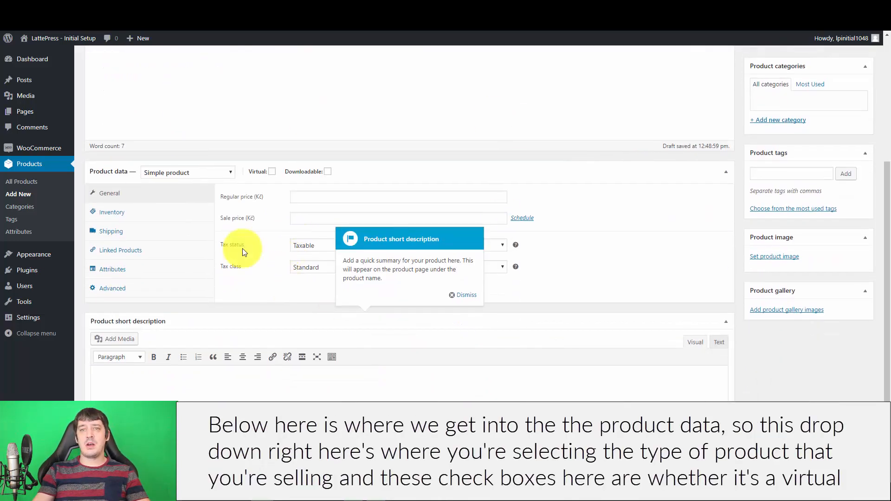
click(473, 293)
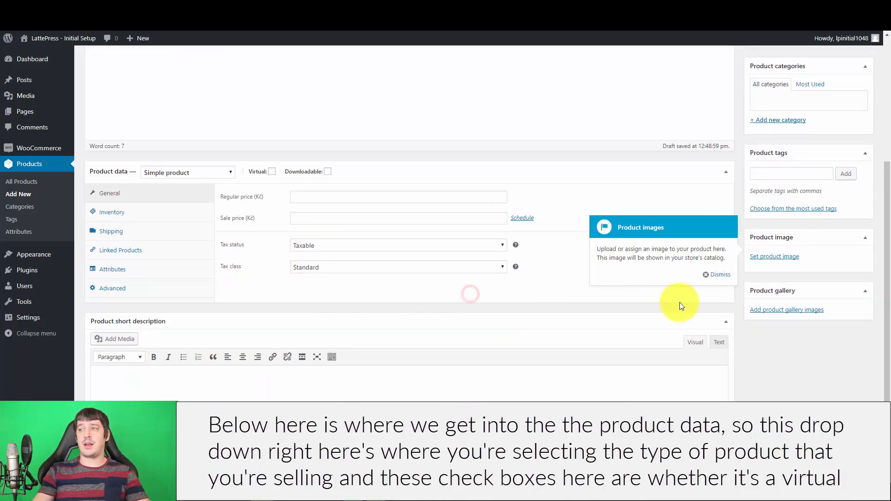
click(717, 274)
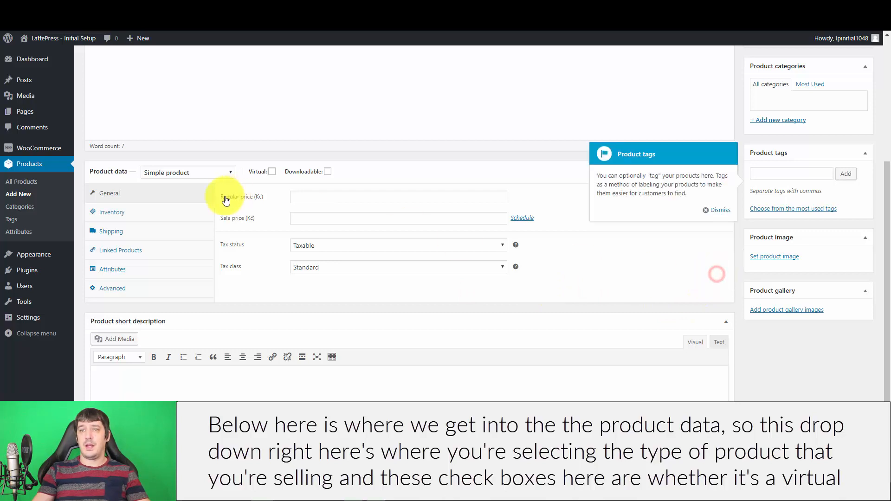
- Examine the available product types in the product data section, keeping Simple product
click(161, 172)
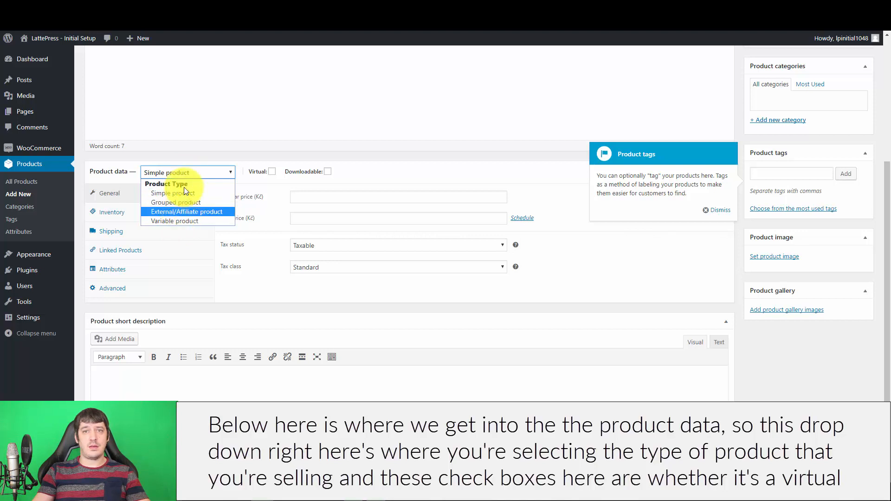
click(388, 168)
scroll(369, 240, down, 2)
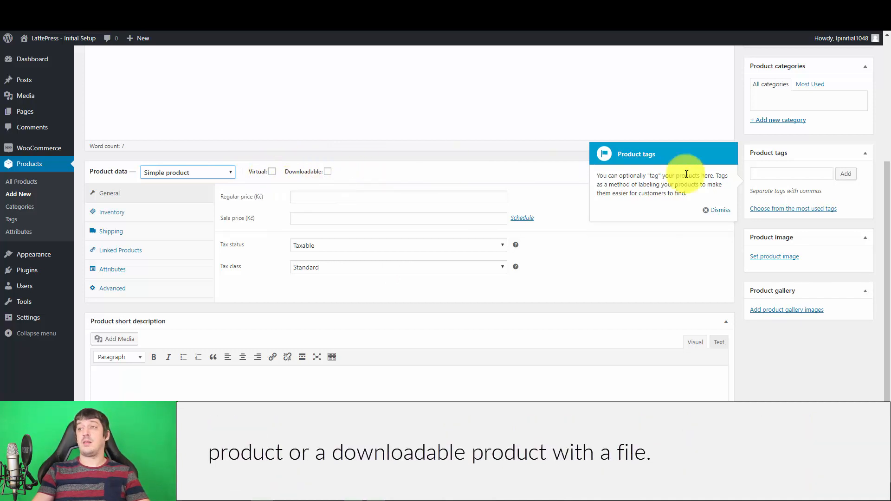
- Dismiss the product tags tour tip and set the product's regular price to 50 Kč
click(717, 210)
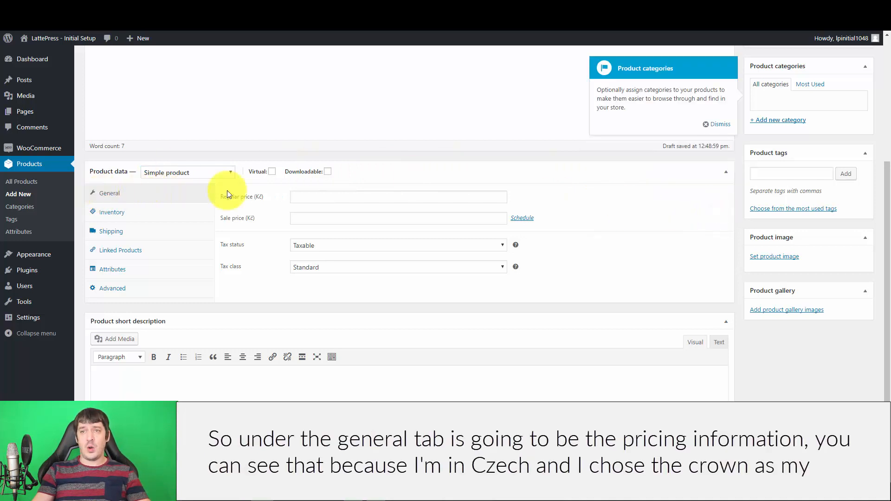
click(333, 201)
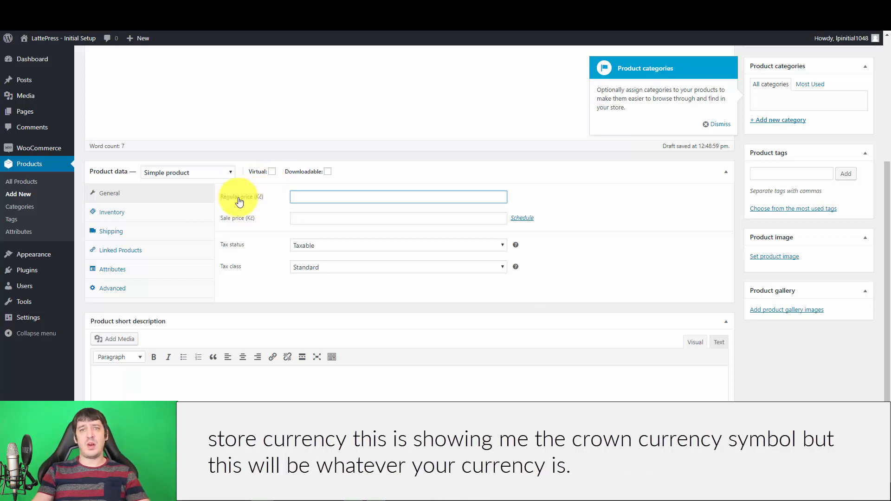
click(338, 196)
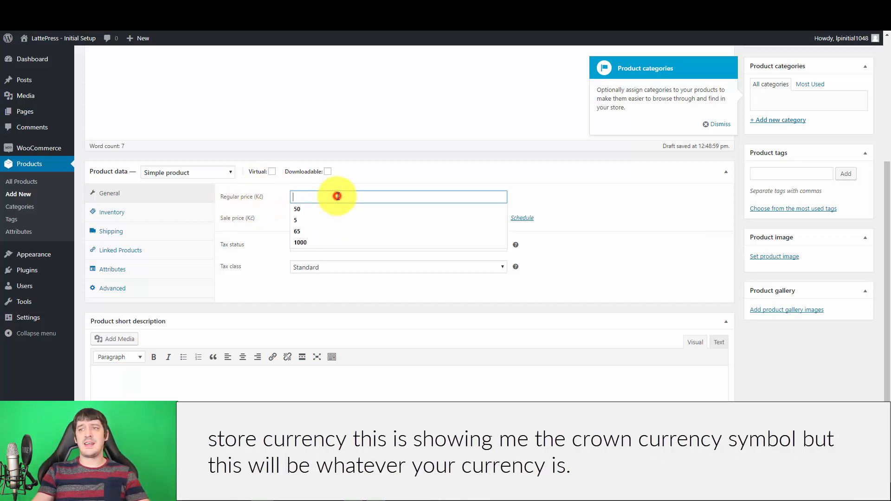
text(50)
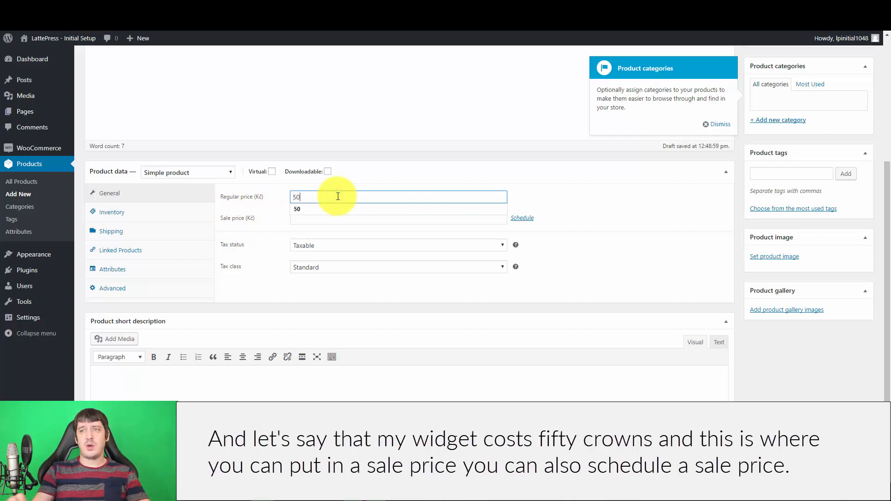
click(610, 207)
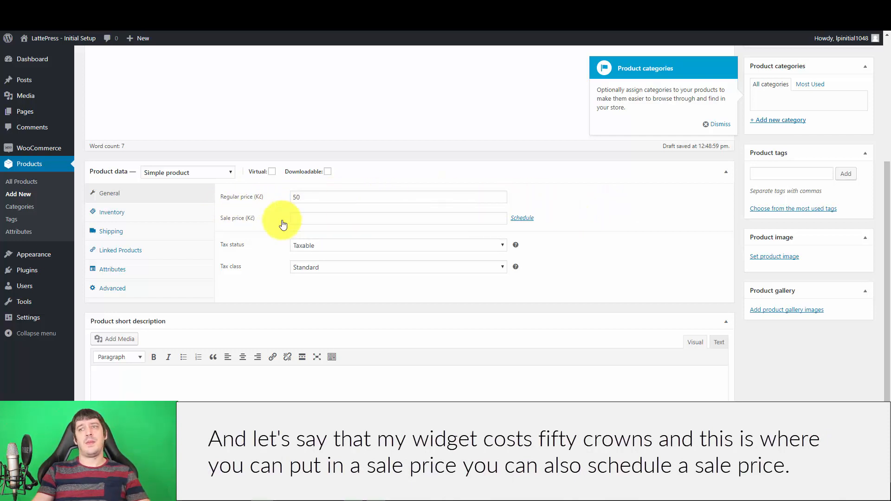
- Examine the sale price field and the available tax classes, keeping the Standard class
click(299, 218)
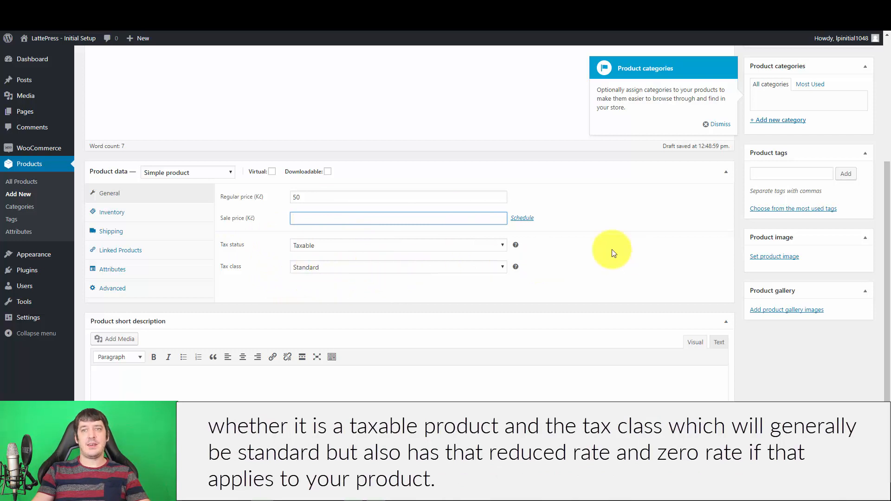
click(344, 261)
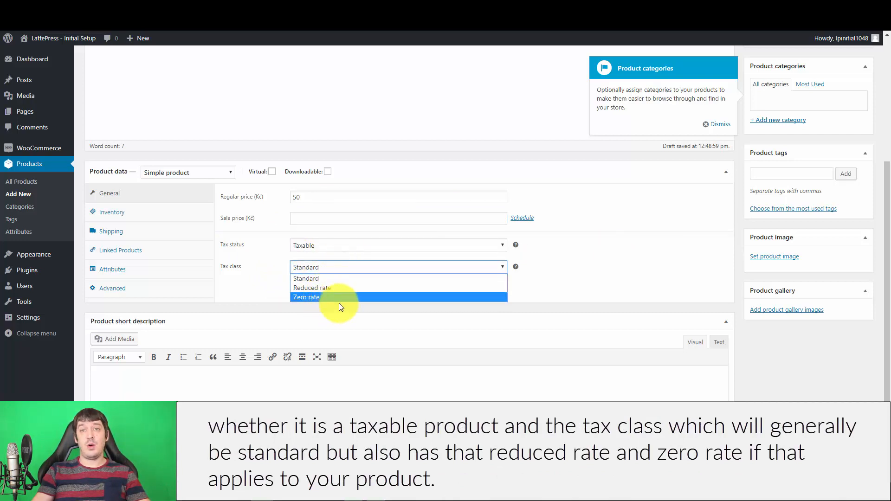
click(597, 287)
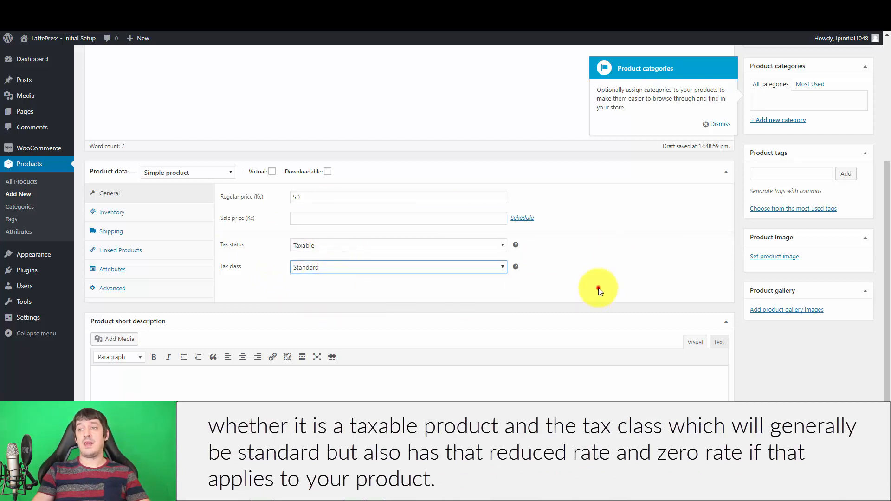
- Enable stock management at product level for the widget and set its stock quantity to 1000
click(150, 217)
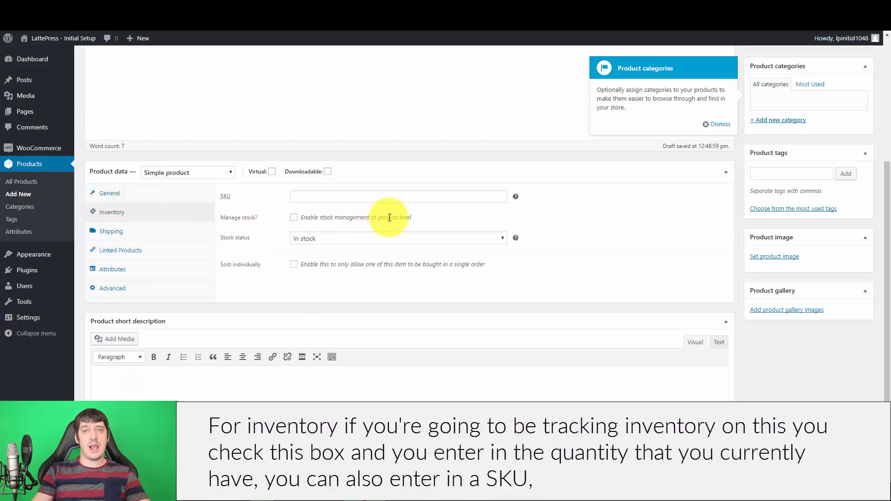
click(296, 217)
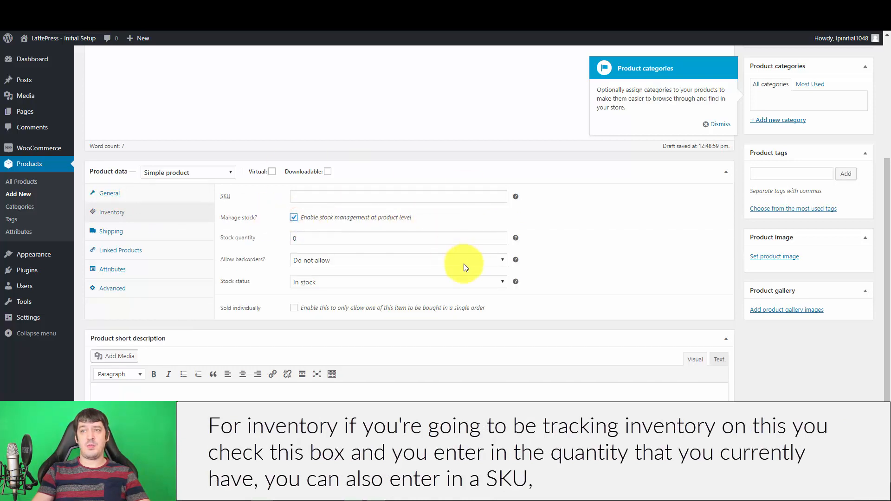
drag(316, 237, 280, 239)
text(1000)
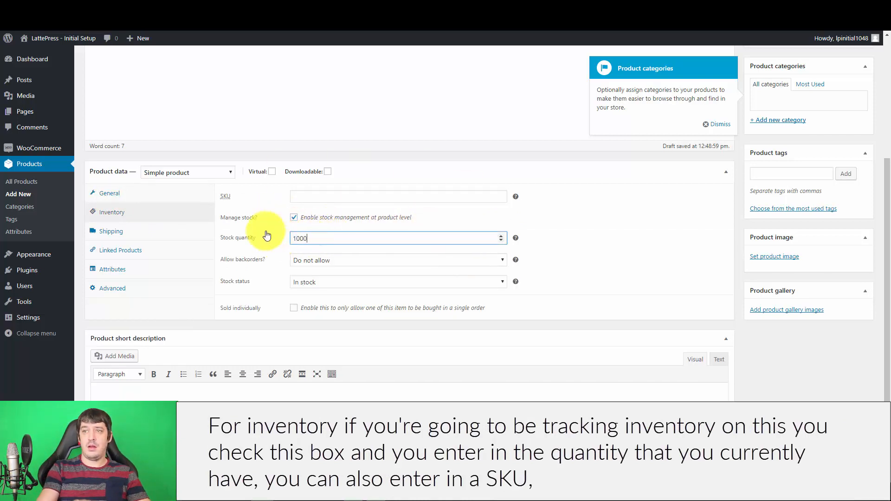
click(578, 244)
- Examine the SKU field and the backorder and stock status choices, keeping Do not allow and In stock
click(312, 200)
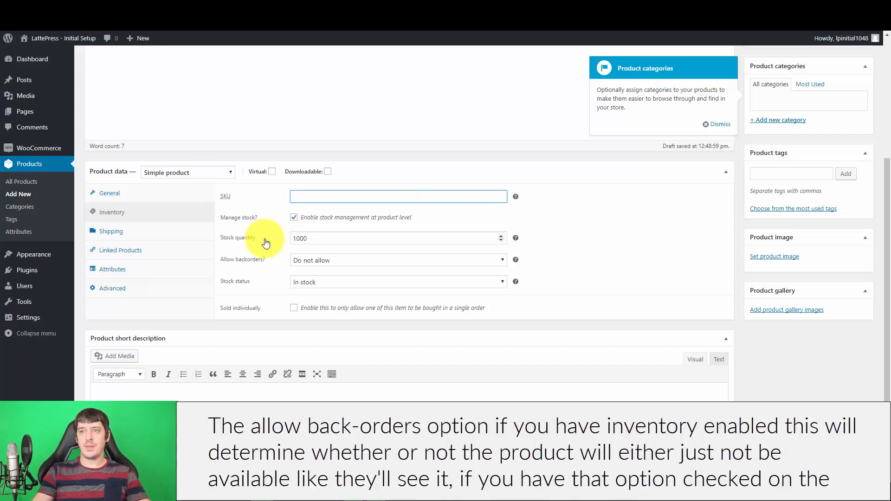
click(341, 262)
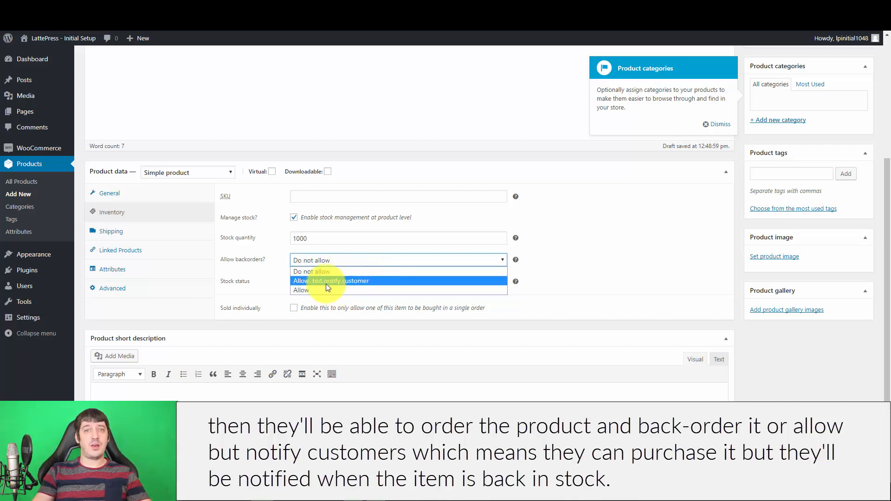
click(562, 276)
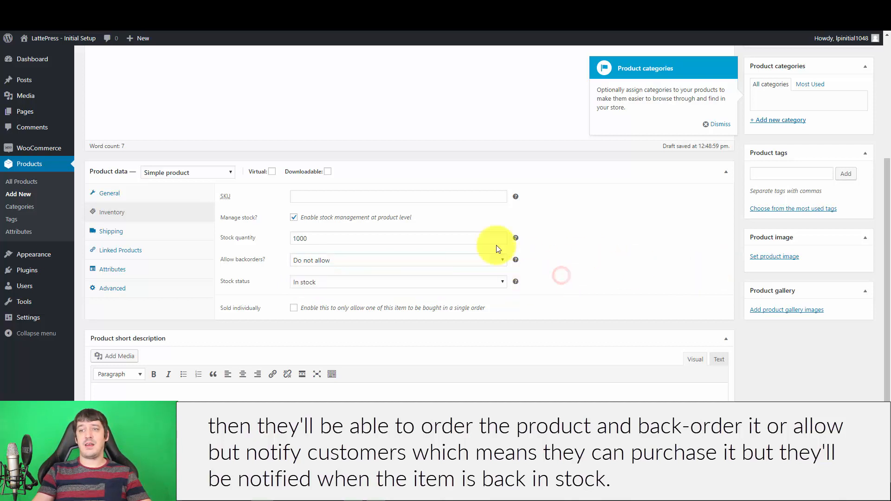
click(364, 286)
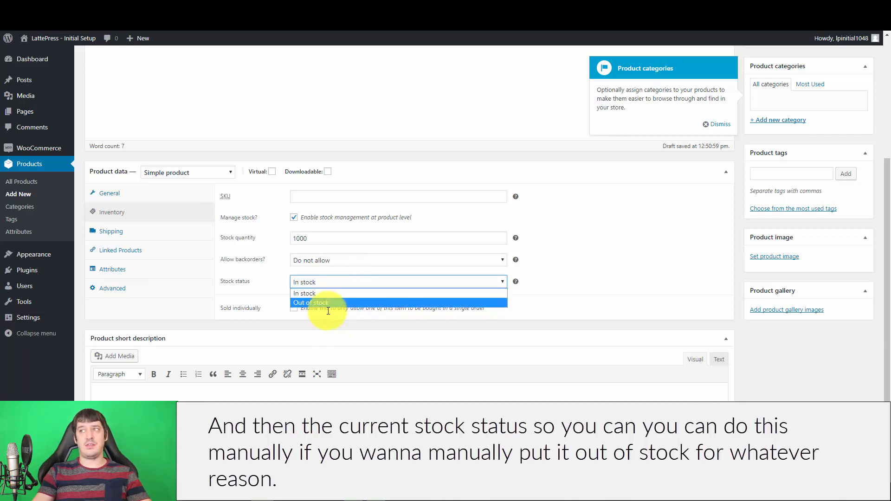
click(577, 288)
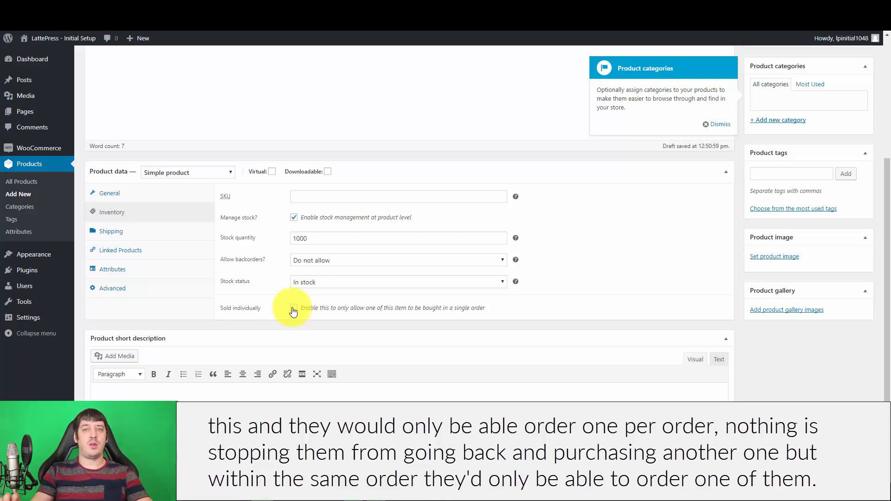
- Examine the widget's shipping weight, dimensions and shipping class choices, keeping No shipping class
click(120, 231)
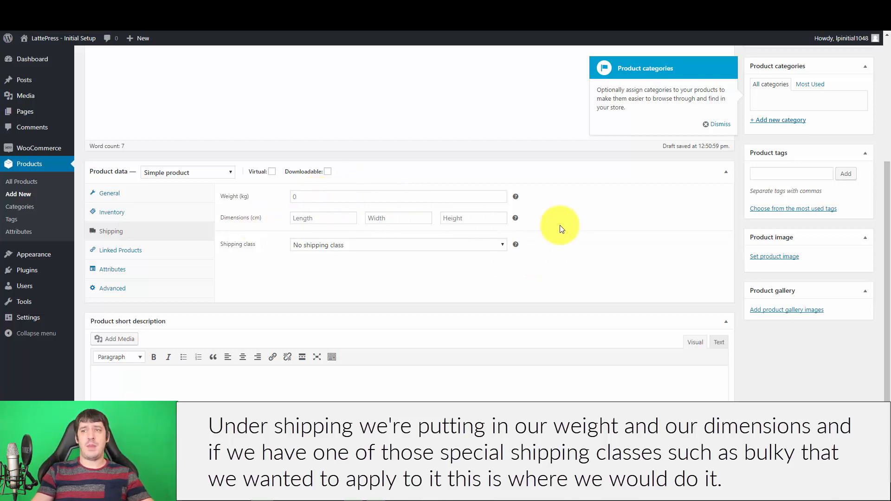
click(361, 246)
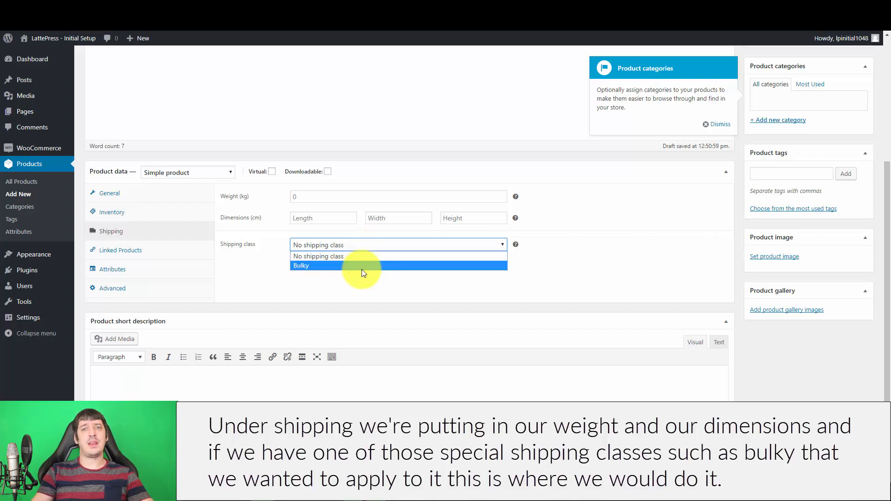
click(245, 270)
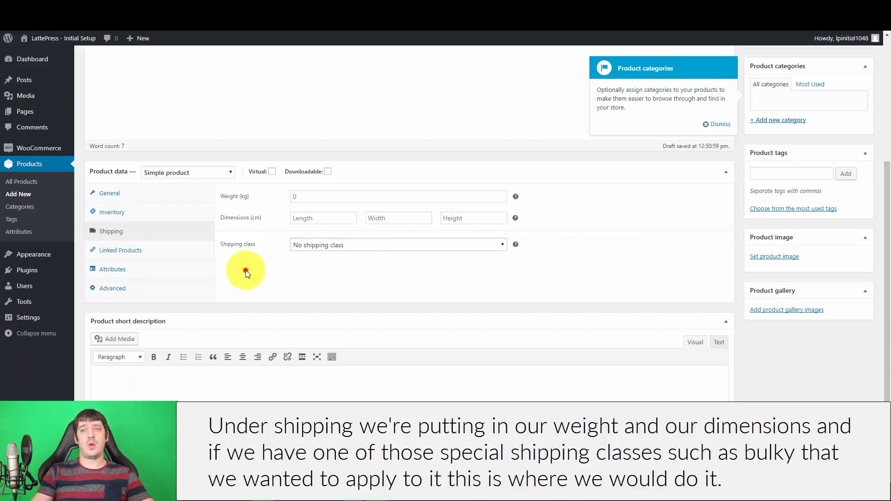
- Examine the upsell and cross-sell product searches among the widget's linked products without linking anything
click(155, 250)
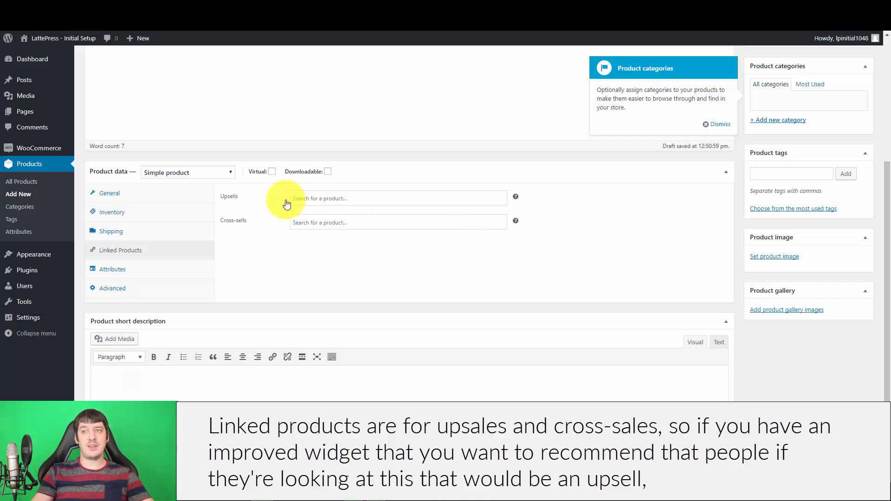
click(362, 198)
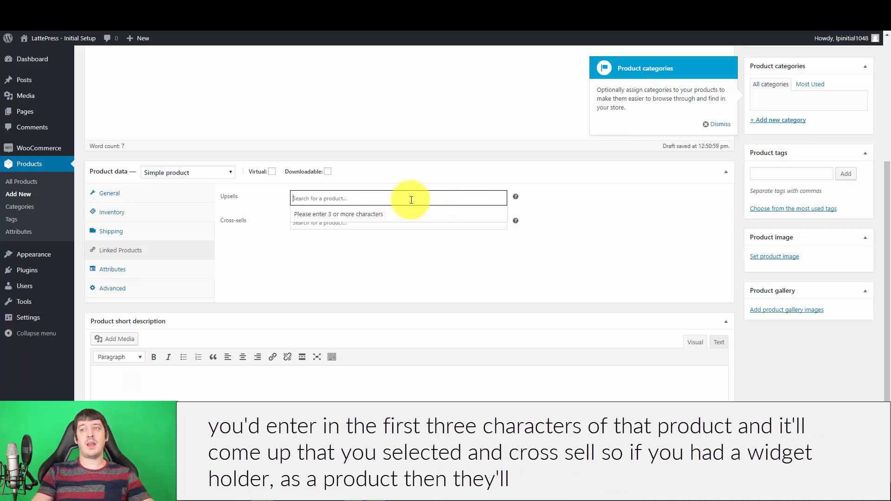
click(403, 257)
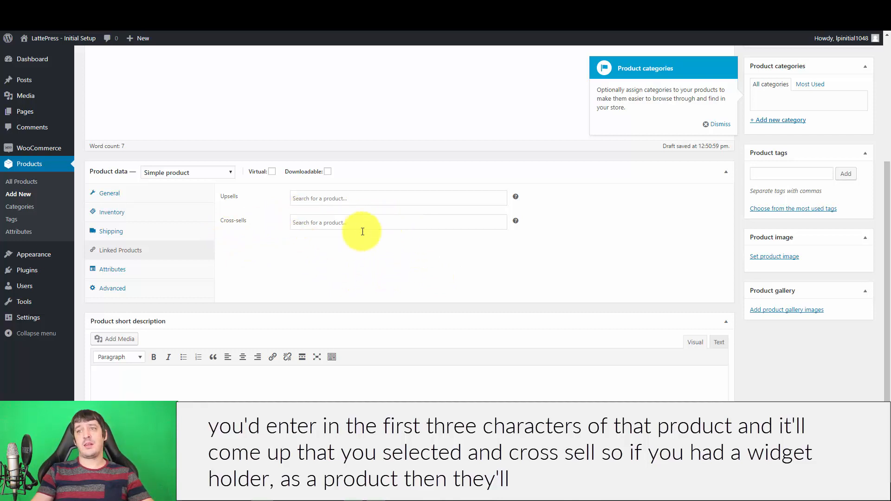
click(326, 224)
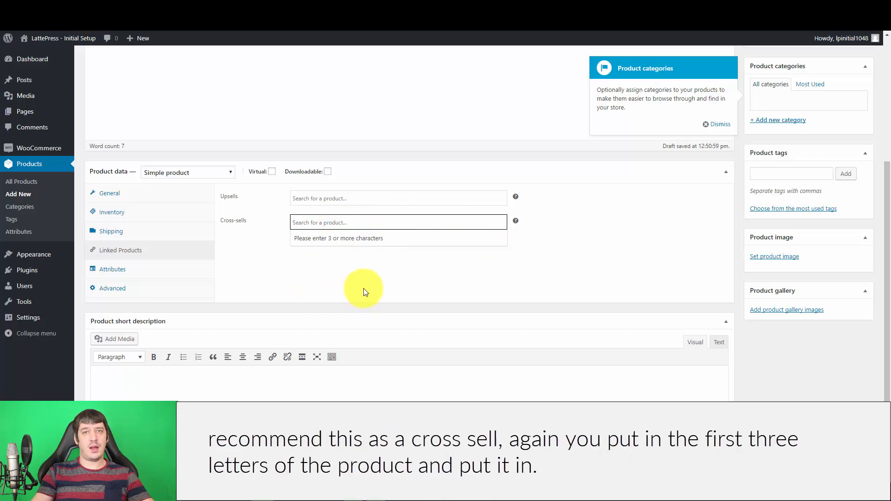
click(573, 264)
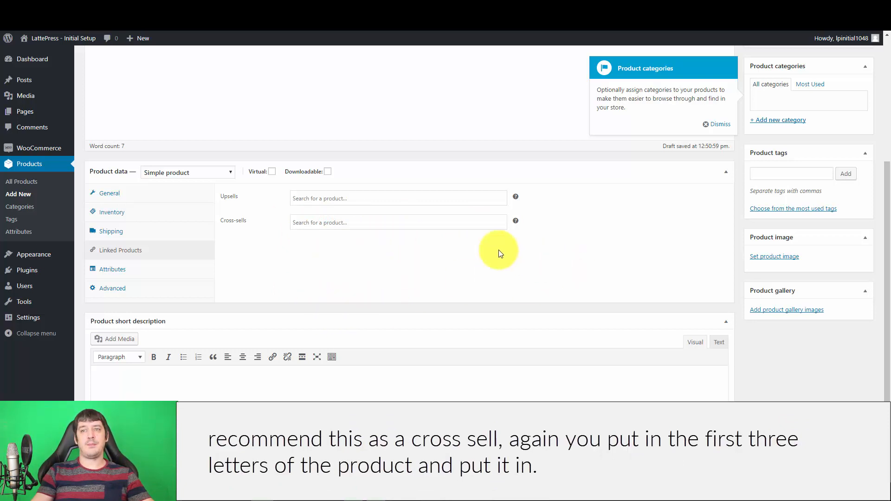
- Add a custom product attribute named Color with the values "blue | Red | Black", keeping it visible on the product page
click(130, 271)
click(152, 285)
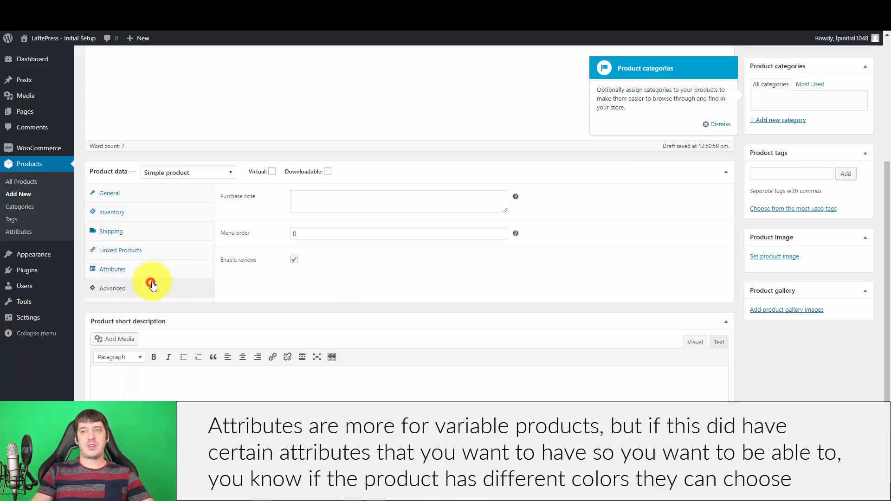
click(157, 273)
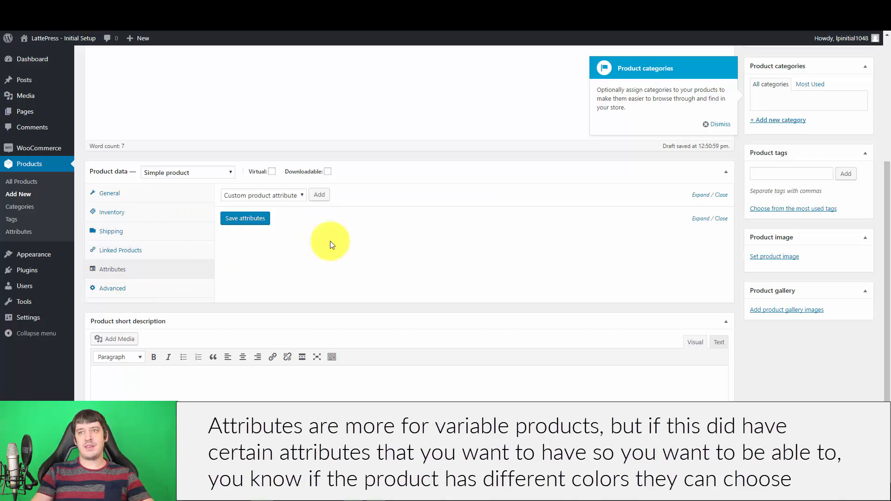
click(265, 197)
click(407, 249)
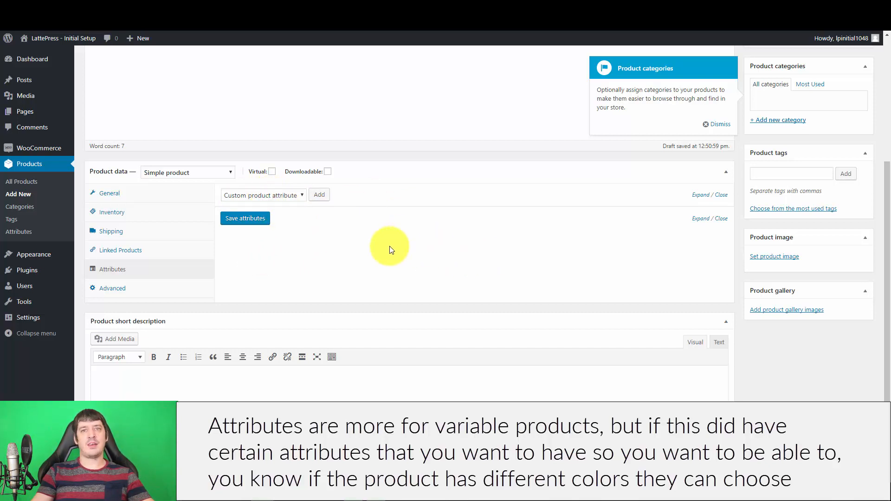
click(260, 195)
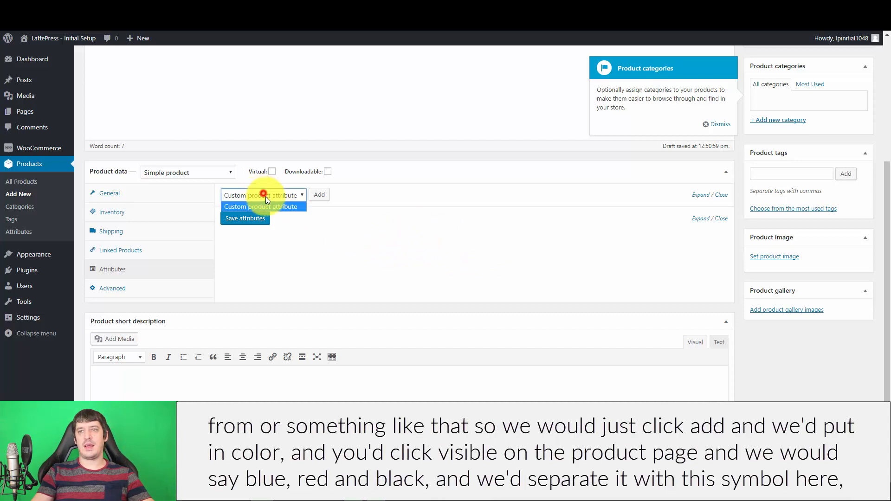
click(319, 195)
click(265, 249)
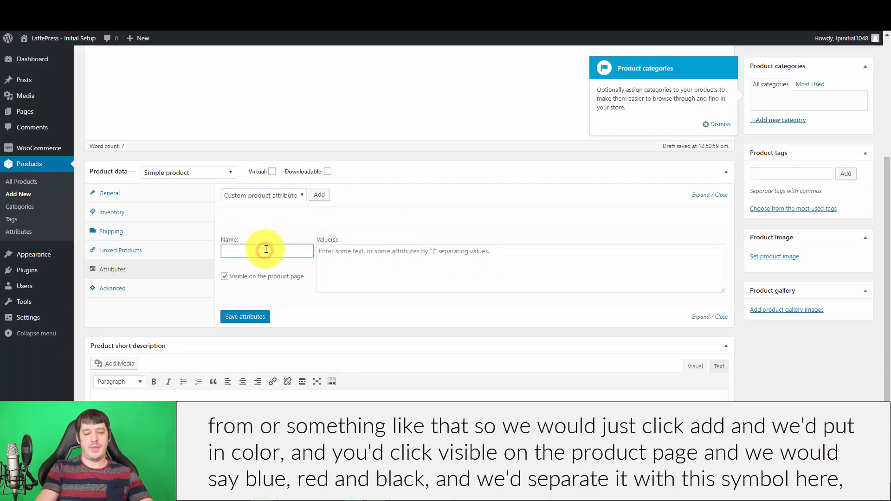
text(Color)
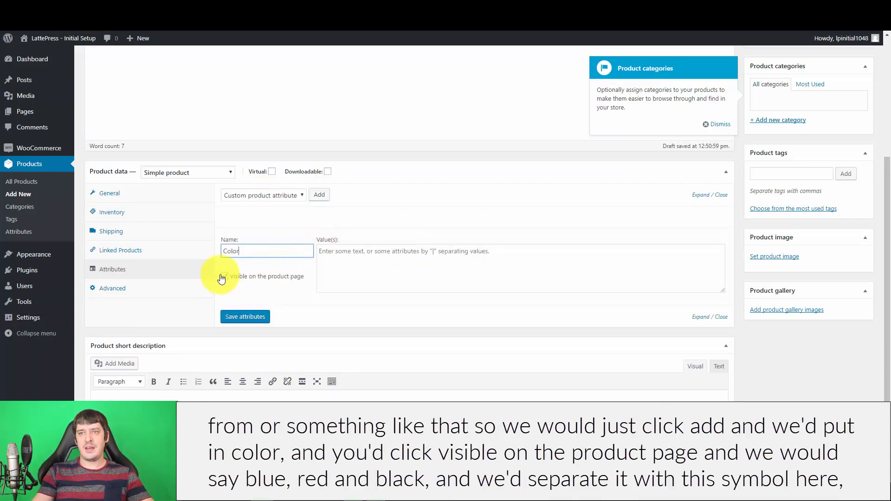
click(359, 272)
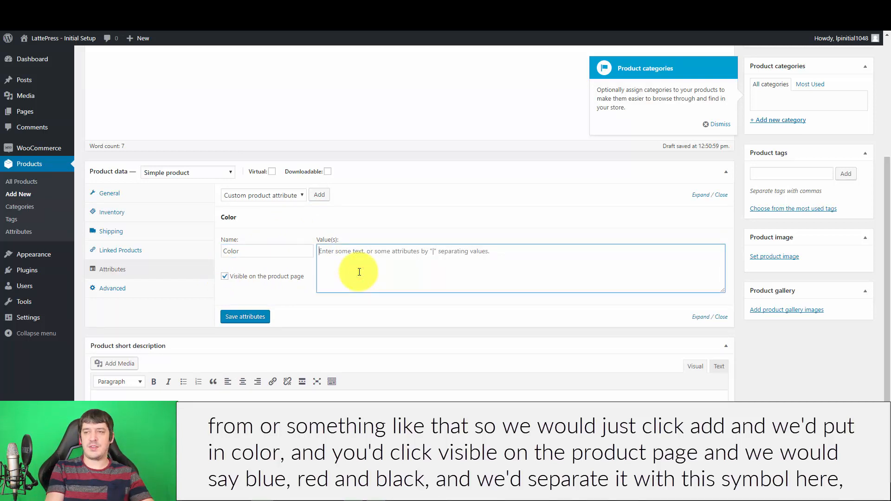
text(blue | Red | Black)
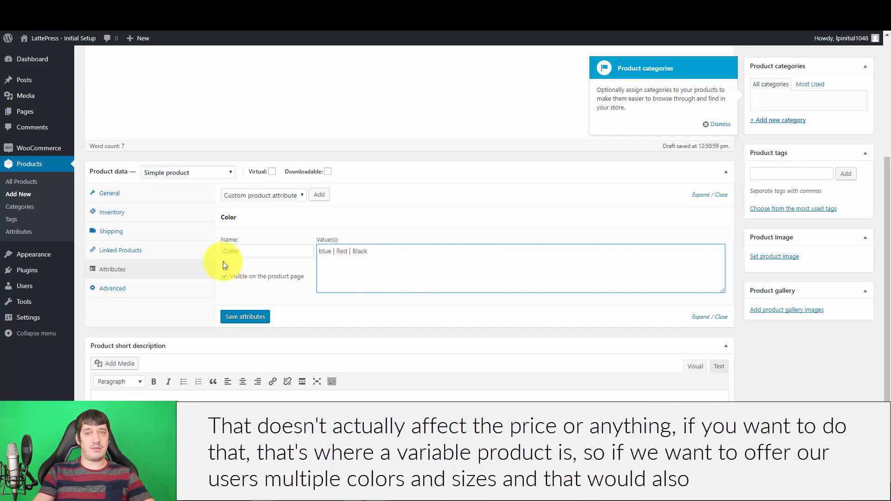
- Examine the available product types, keeping Simple product, and the widget's advanced settings for purchase note, menu order and reviews
click(188, 173)
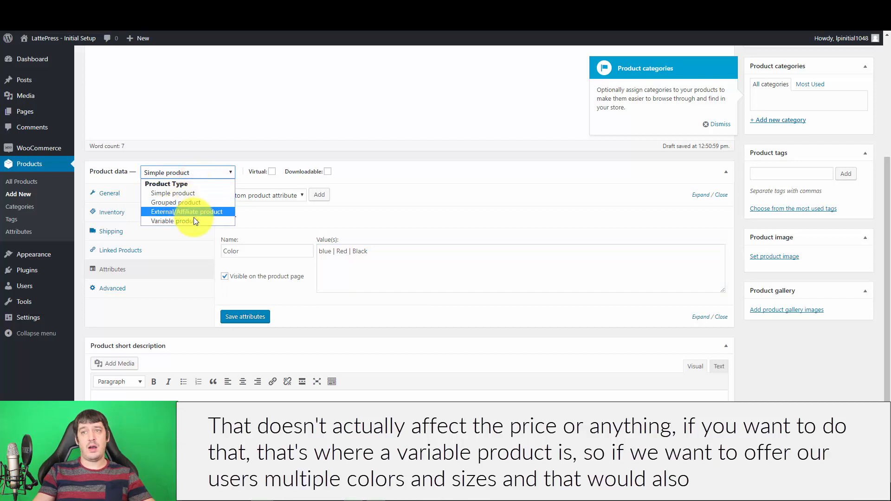
click(391, 273)
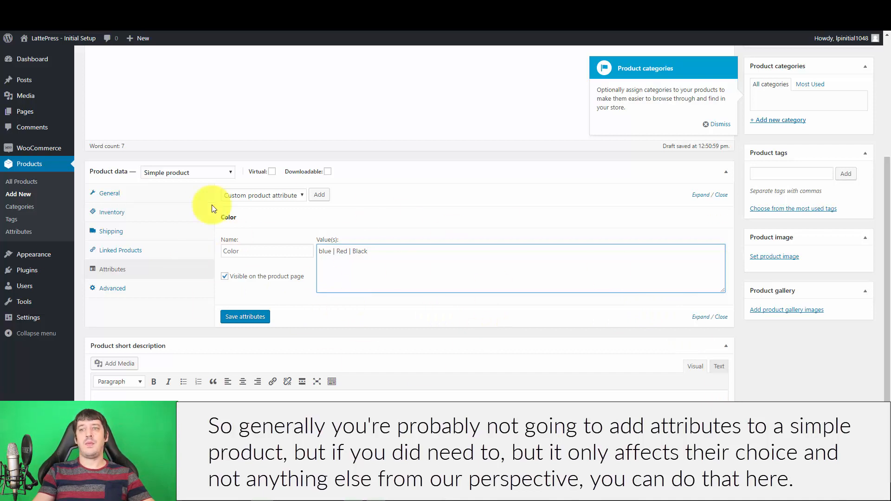
click(126, 290)
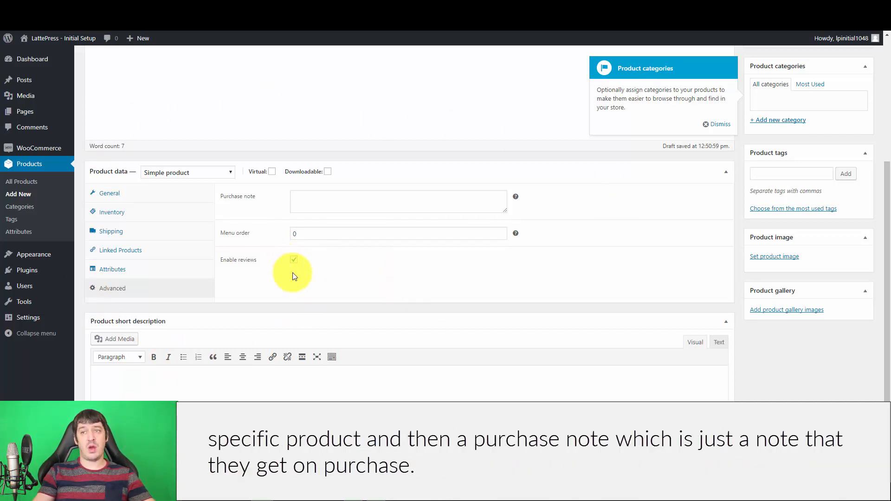
click(342, 191)
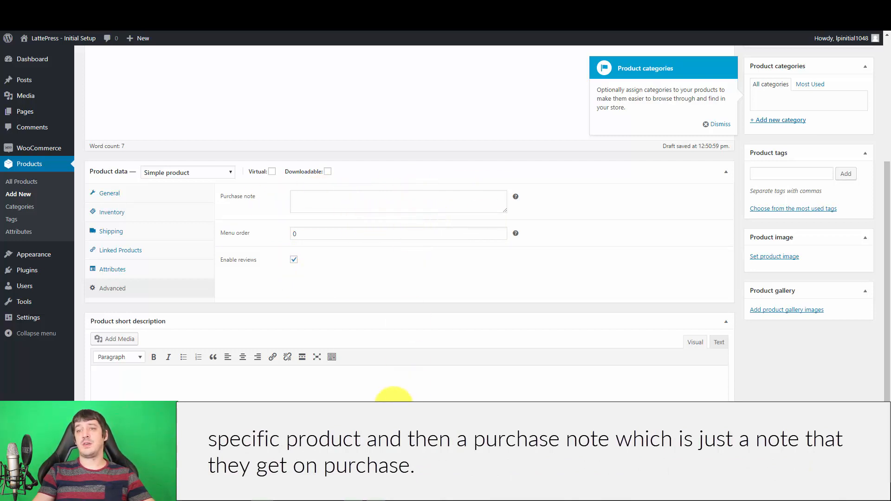
- Compare the main product description with the product short description area, leaving the short description empty
click(354, 378)
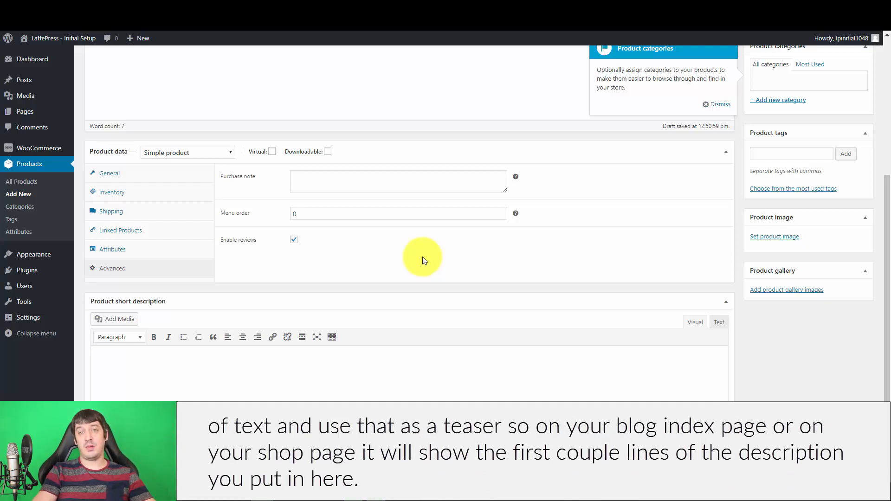
scroll(423, 260, up, 5)
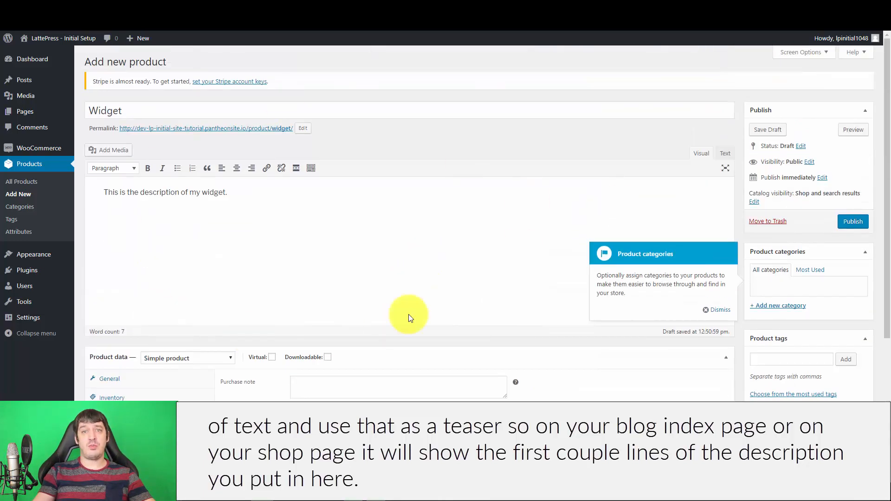
scroll(413, 325, down, 4)
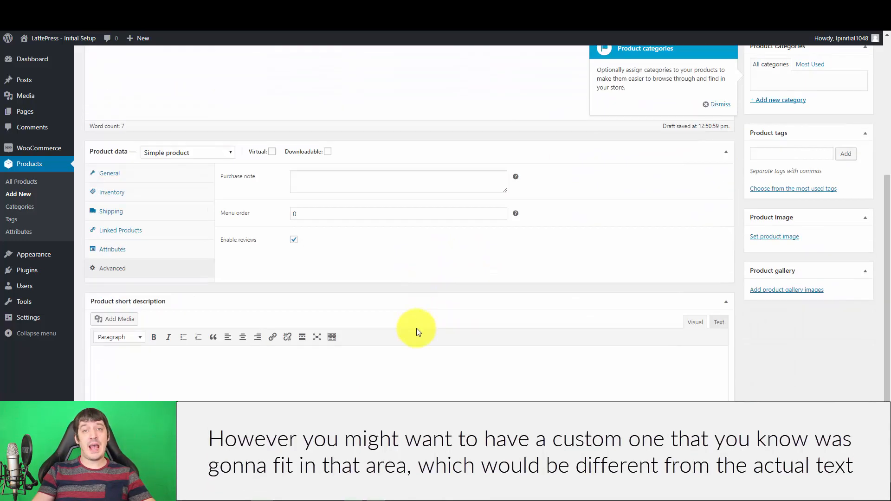
click(274, 362)
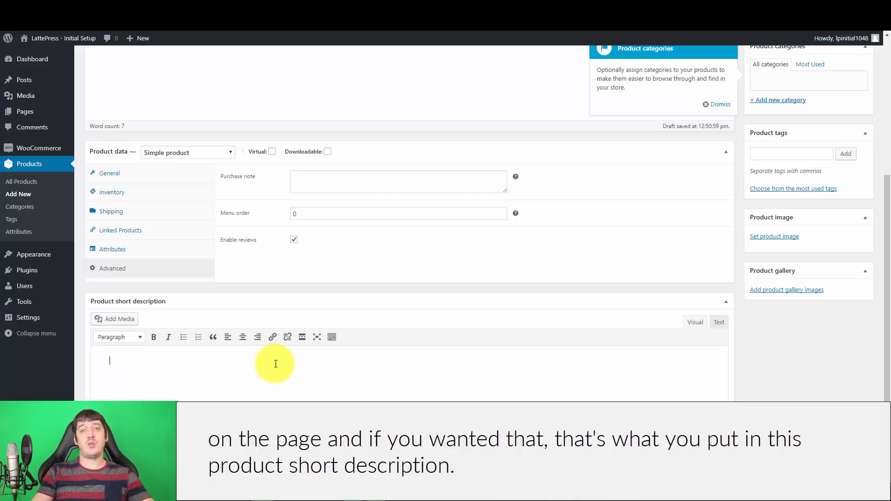
- Create a new product category named Widgets and assign the widget to it
scroll(411, 349, up, 3)
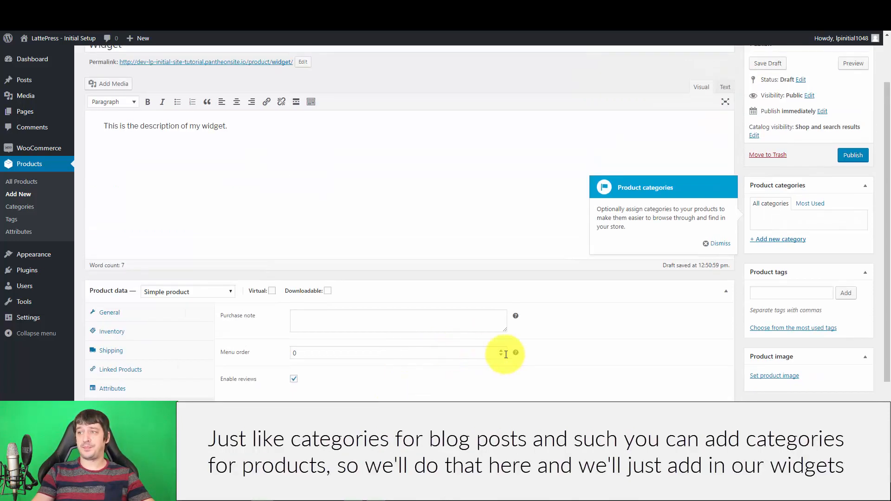
scroll(814, 238, down, 1)
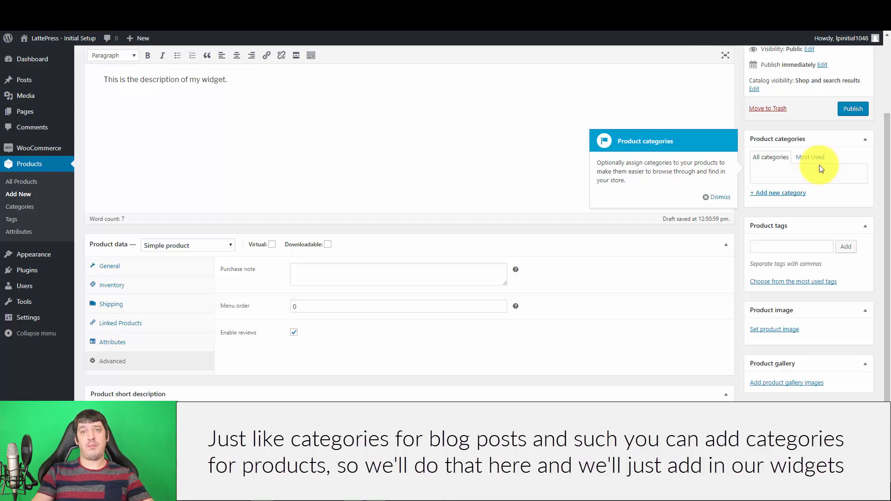
click(785, 192)
click(781, 212)
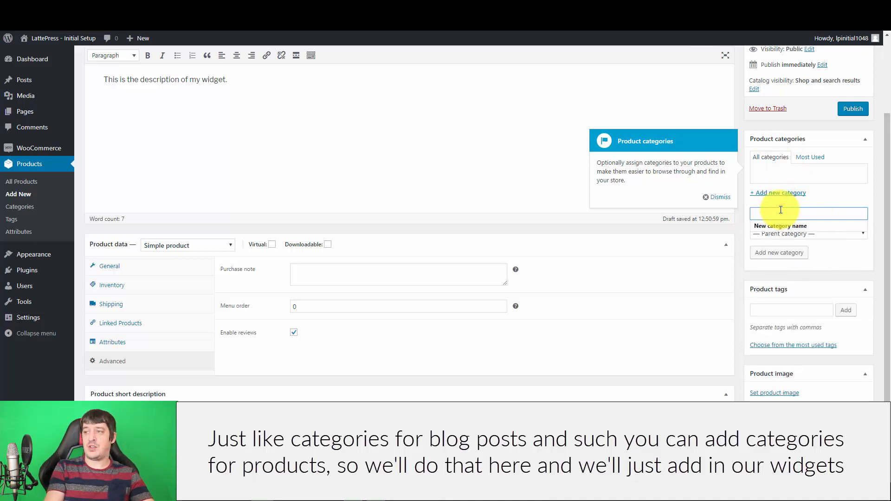
text(Widgets)
click(783, 252)
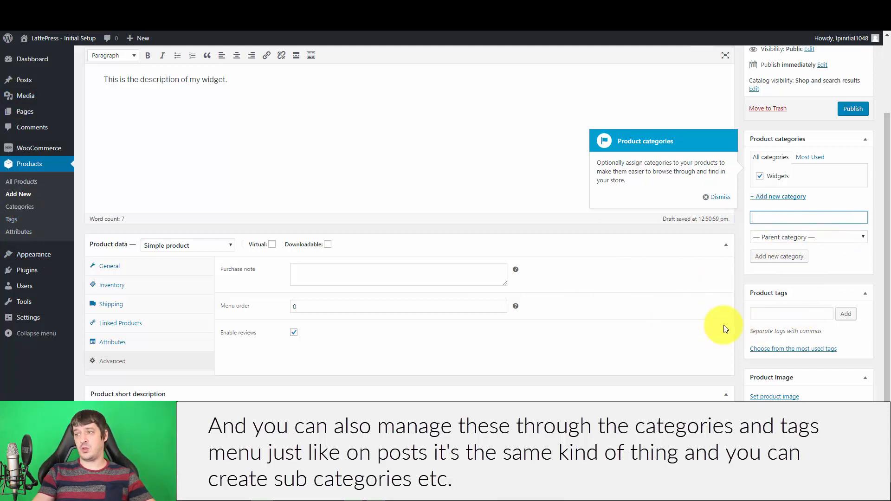
- Review the product image and gallery options, and publish the widget product
scroll(725, 329, down, 2)
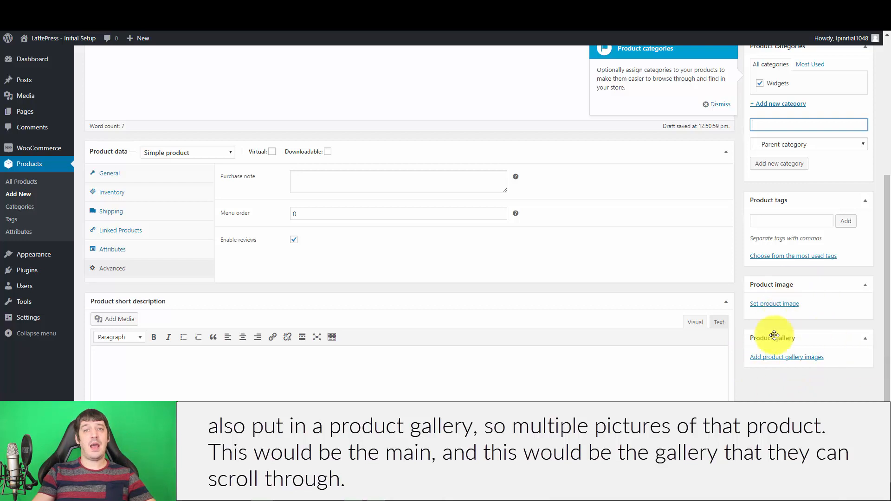
scroll(802, 362, up, 4)
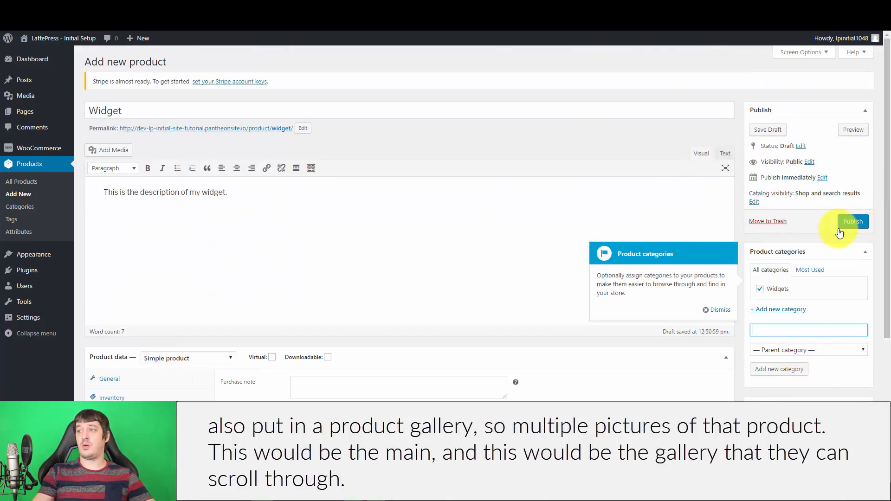
click(857, 224)
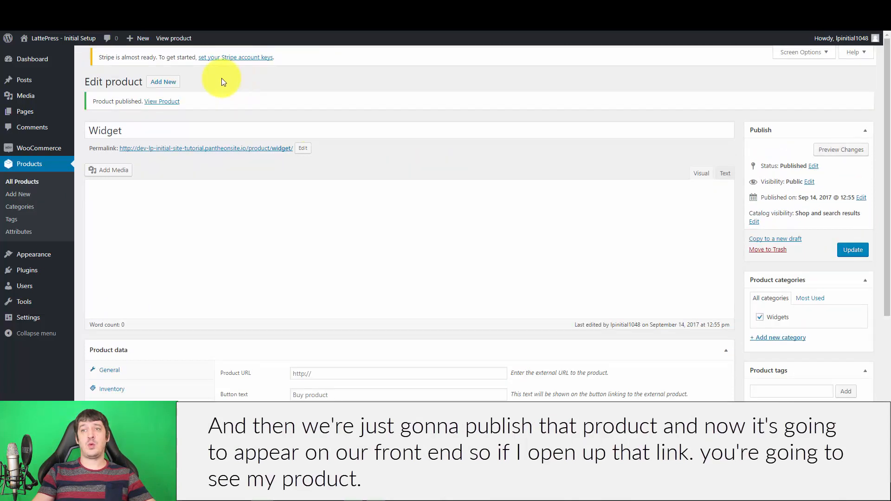
- Open the widget's public product page and view its additional information, reviews and description
click(214, 153)
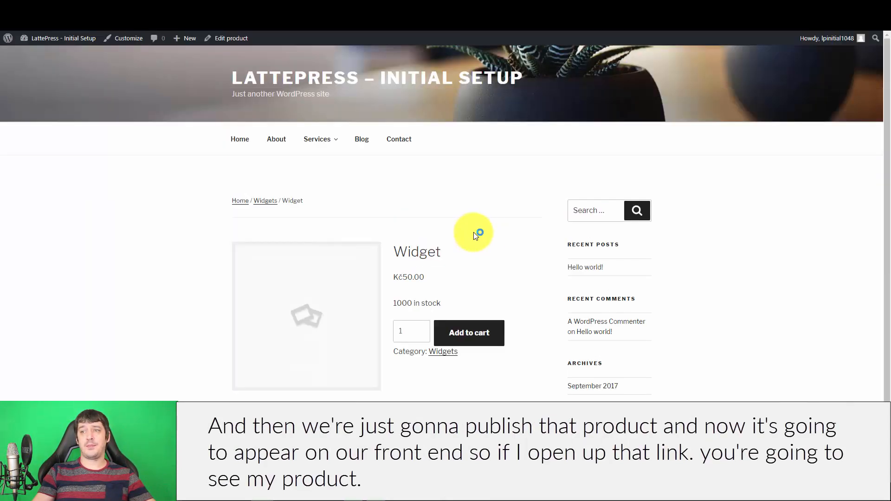
scroll(473, 232, down, 2)
click(327, 339)
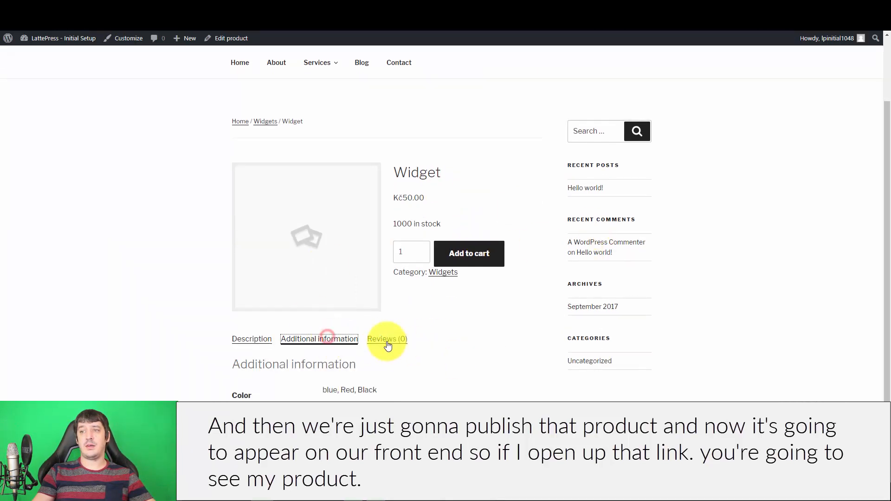
click(387, 339)
click(251, 340)
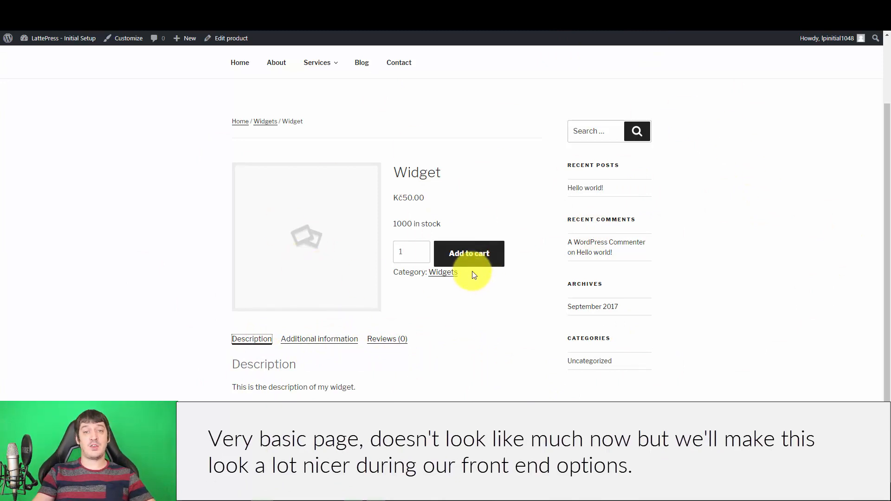
- Add one widget to the cart from its product page
click(472, 254)
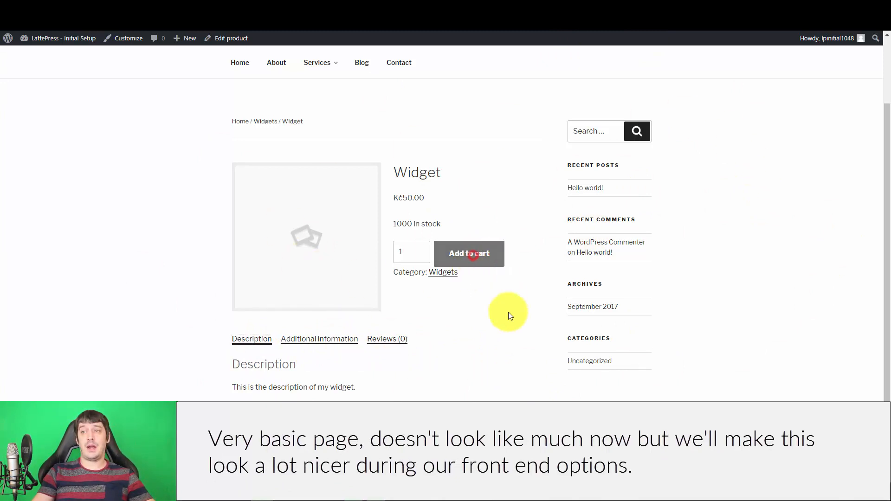
scroll(498, 269, down, 3)
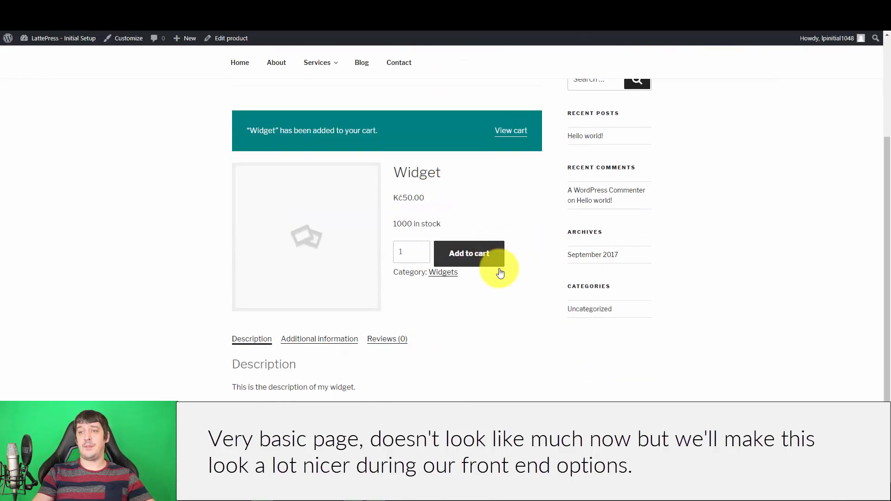
scroll(351, 287, up, 2)
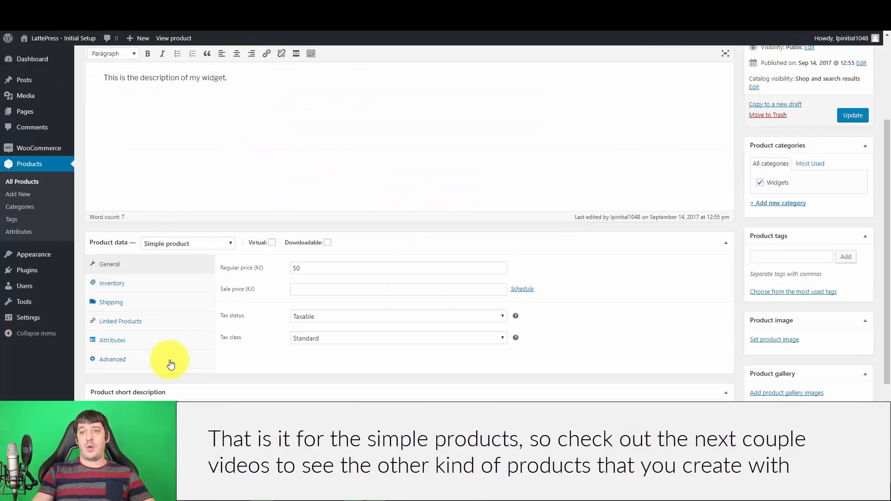
- Check the widget's saved attributes in the product editor
click(153, 338)
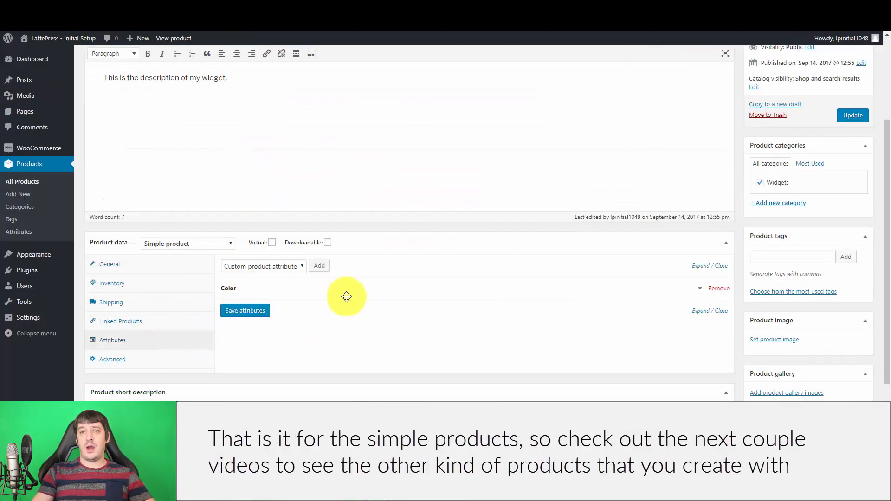
scroll(362, 311, up, 3)
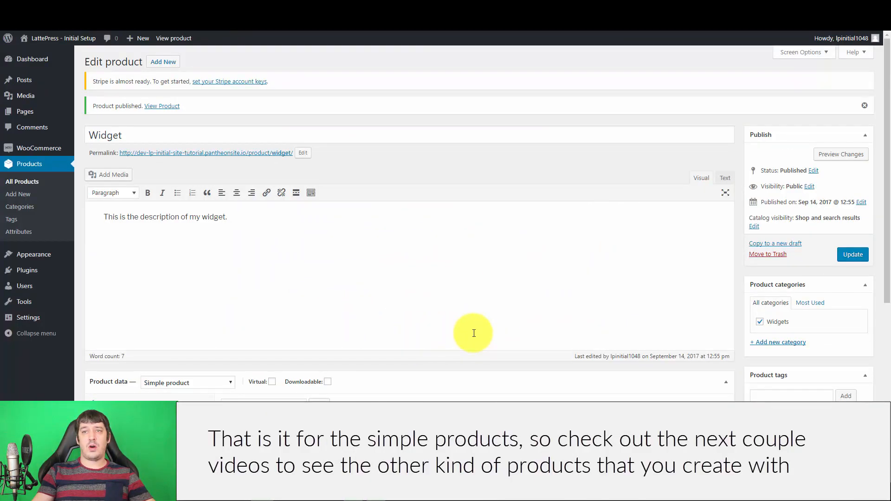